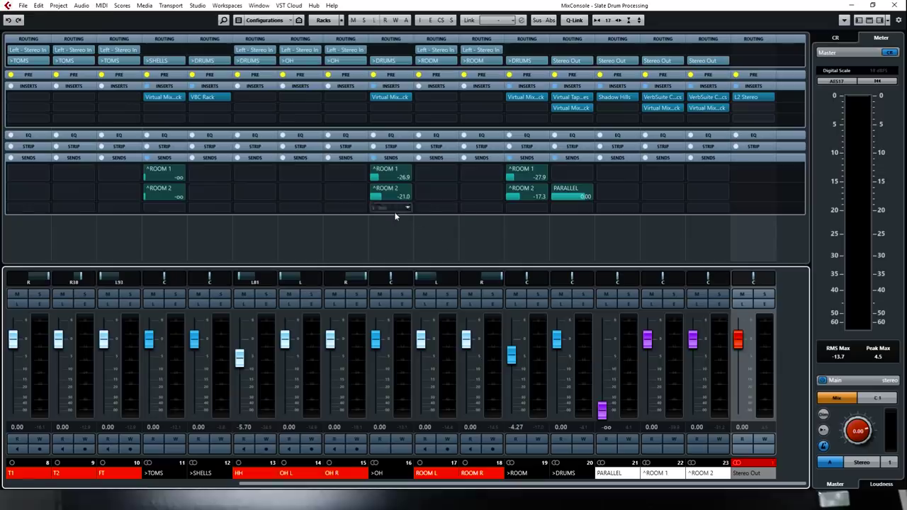
pyautogui.press('F3')
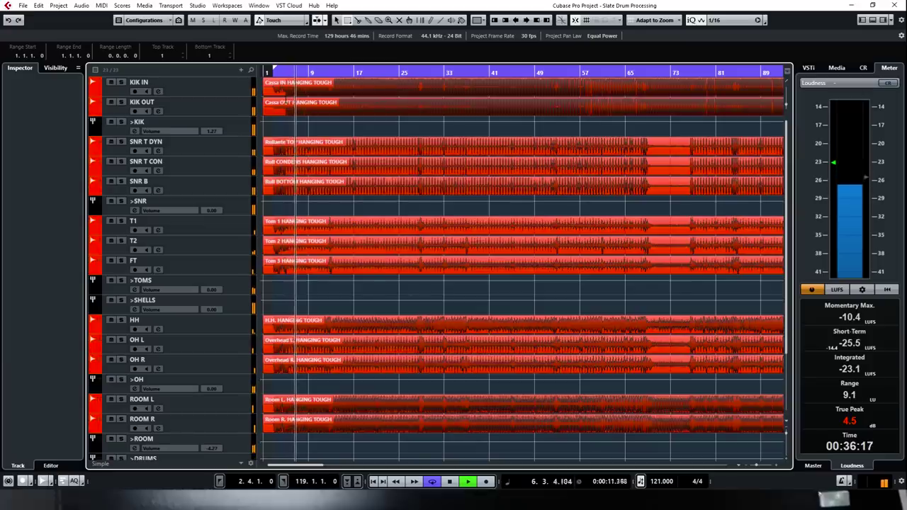
pyautogui.press('F3')
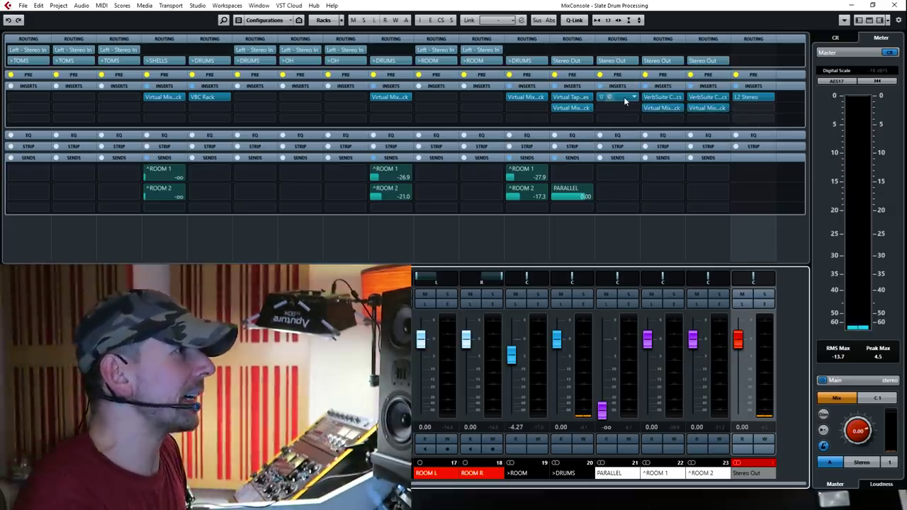
pyautogui.click(625, 100)
pyautogui.click(624, 100)
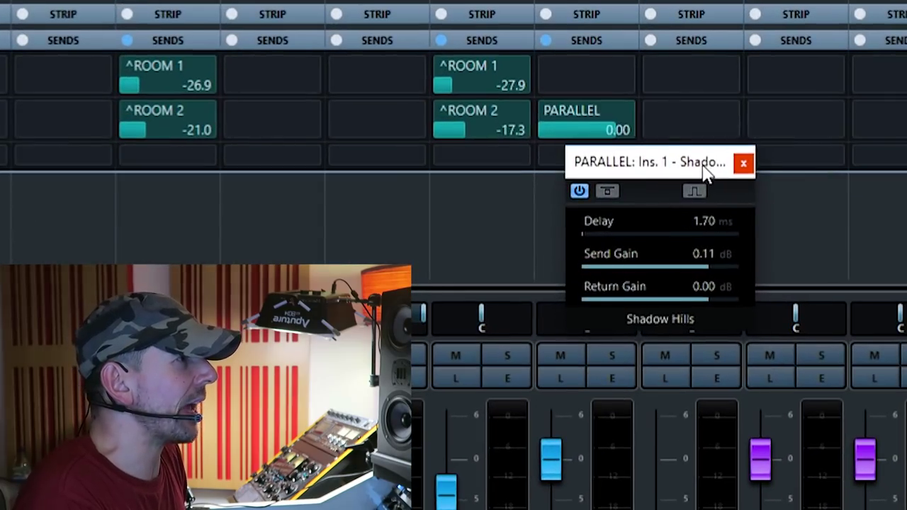
pyautogui.moveTo(704, 169); pyautogui.dragTo(618, 132)
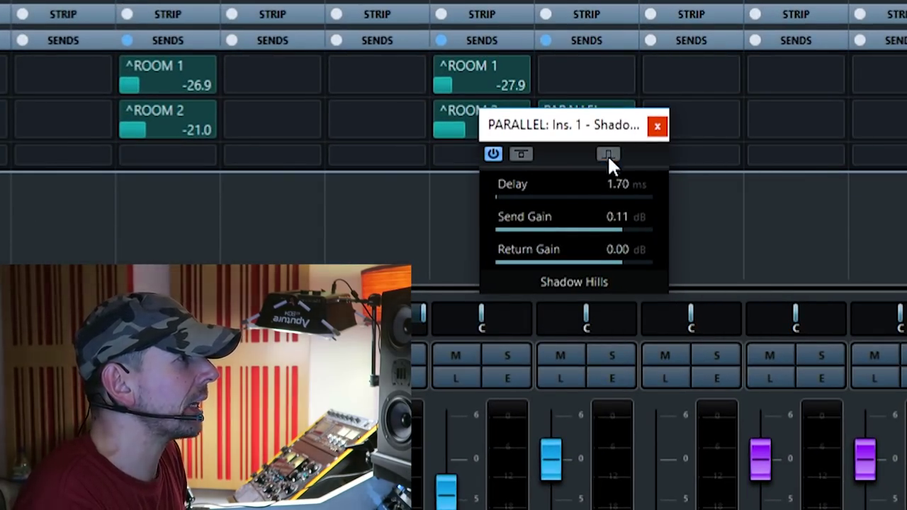
pyautogui.click(657, 125)
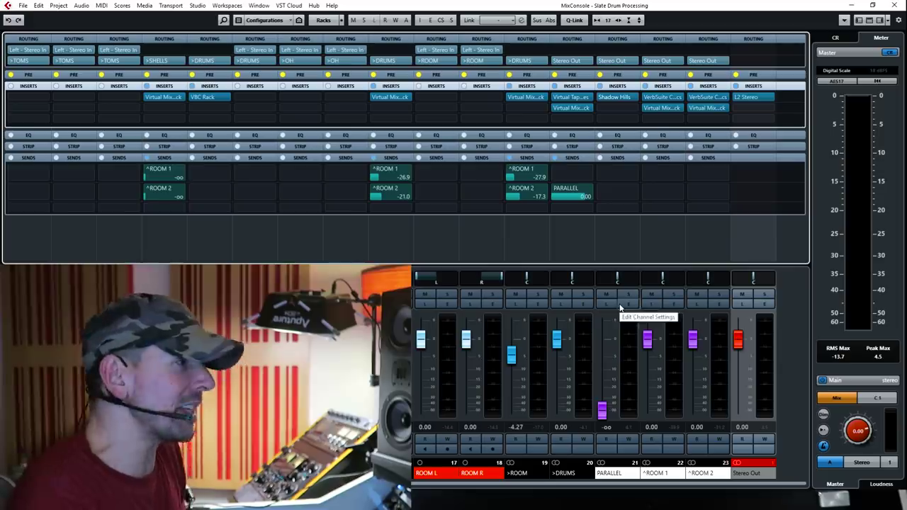
# Put the PARALLEL channel in Listen, raise its fader to about -0.18 dB, and start playback
pyautogui.click(605, 304)
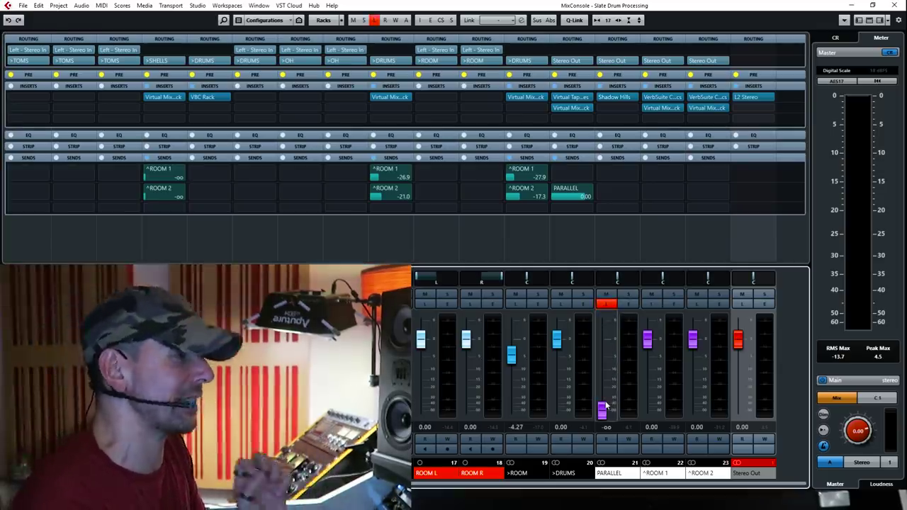
pyautogui.moveTo(602, 408); pyautogui.dragTo(602, 342)
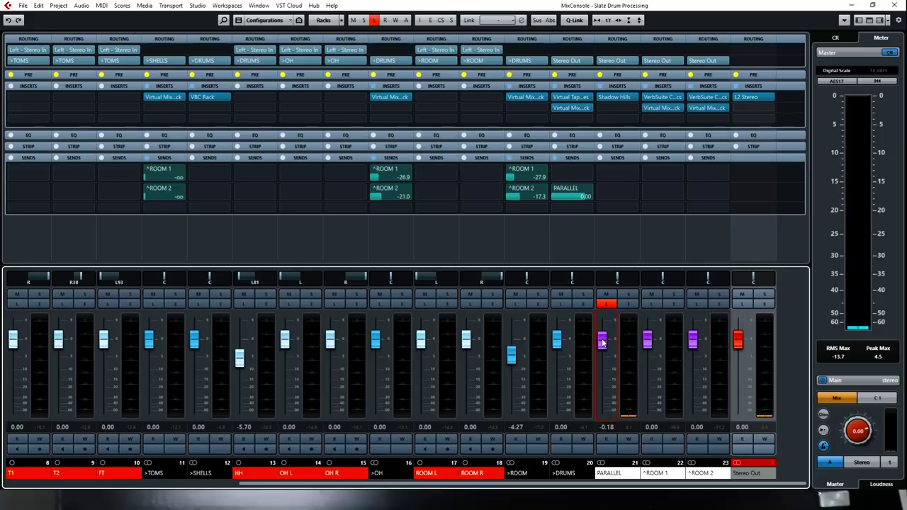
pyautogui.press('space')
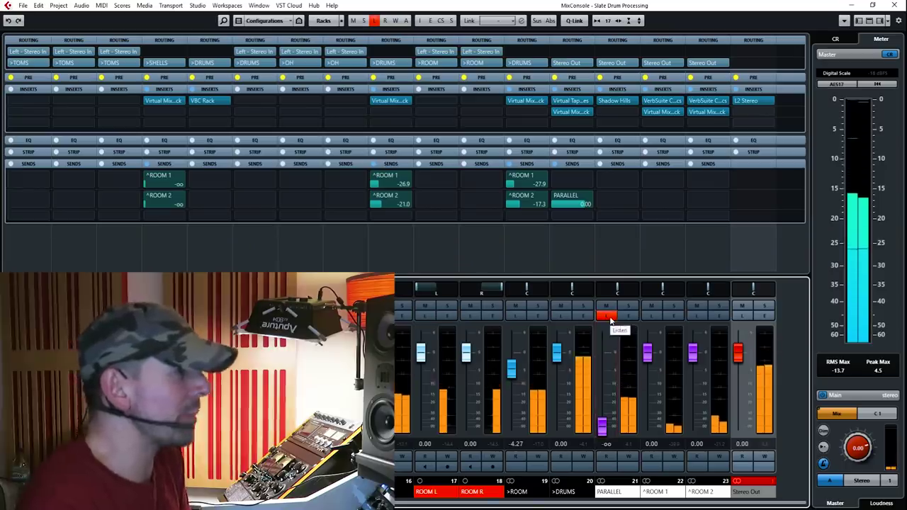
# Take PARALLEL out of Listen and bring its fader up from -∞ to about -10 dB
pyautogui.click(608, 316)
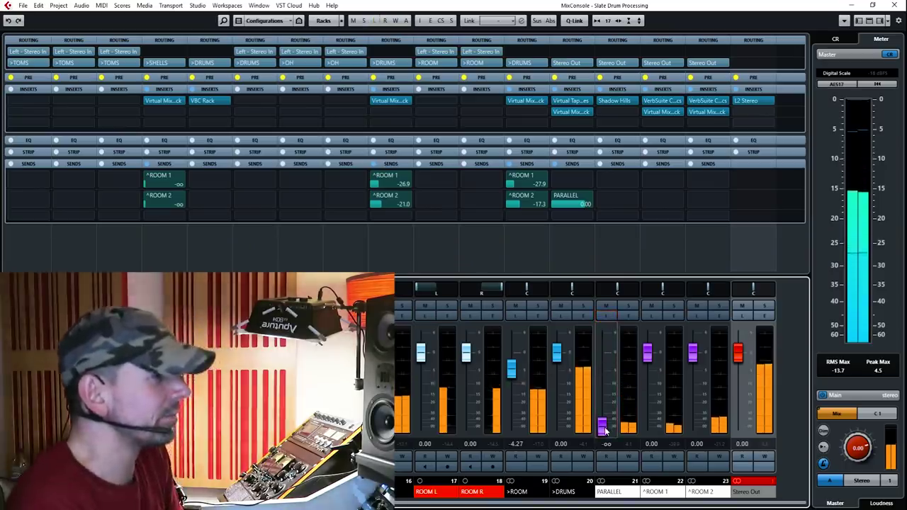
pyautogui.moveTo(606, 431); pyautogui.dragTo(610, 392)
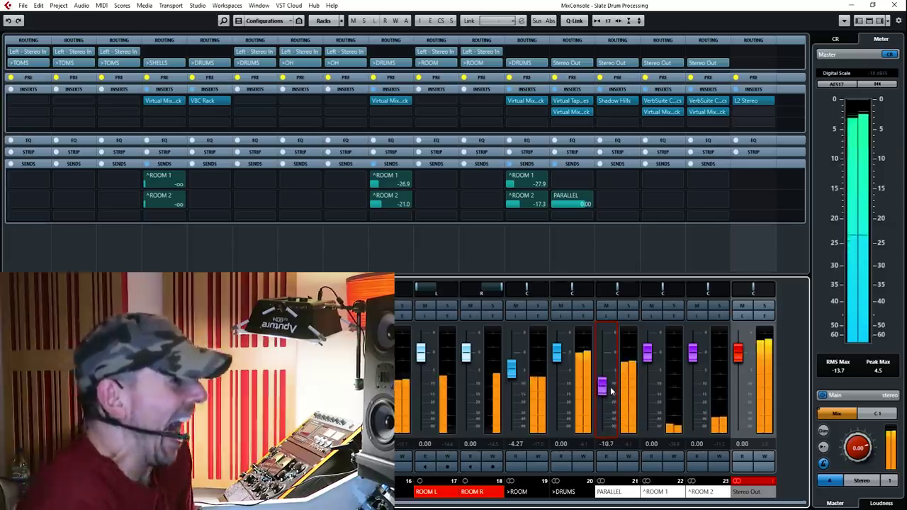
pyautogui.moveTo(611, 392); pyautogui.dragTo(611, 390)
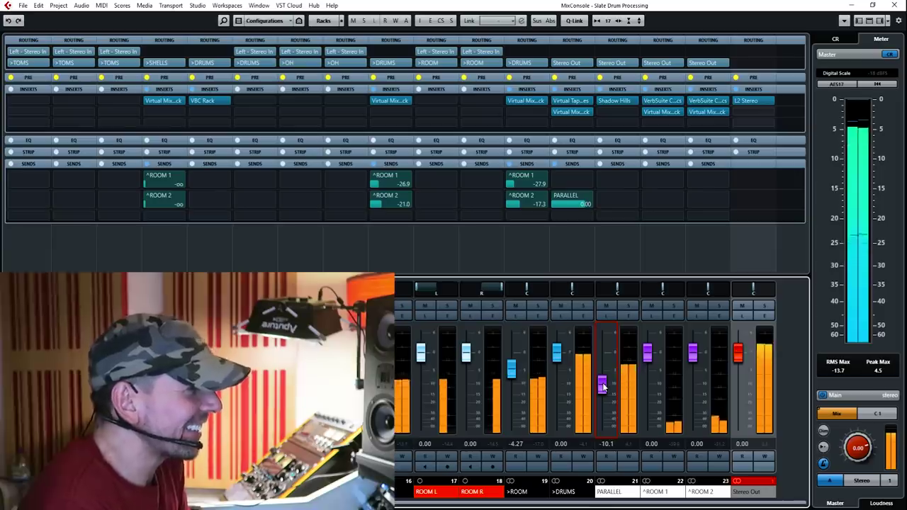
# Toggle PARALLEL's Mute and set its level between -4 and -6 dB
pyautogui.click(606, 306)
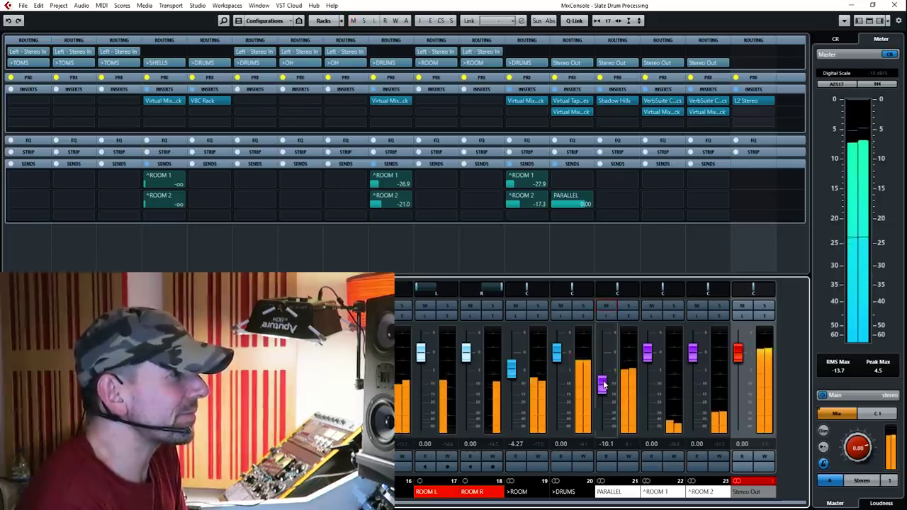
pyautogui.click(606, 306)
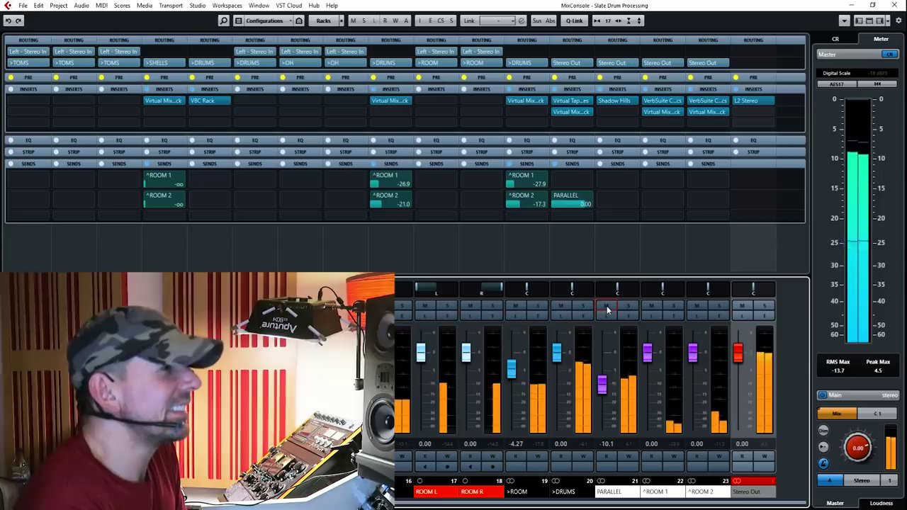
pyautogui.click(606, 306)
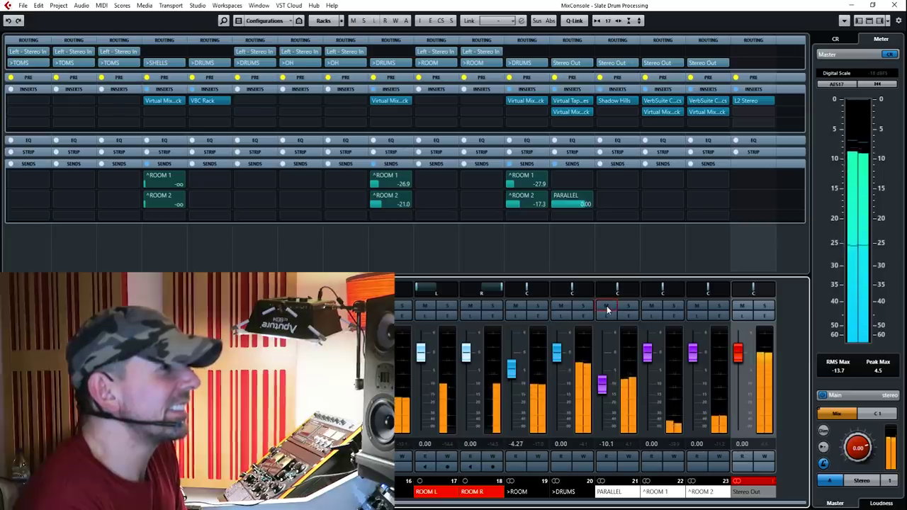
pyautogui.moveTo(603, 383); pyautogui.dragTo(607, 371)
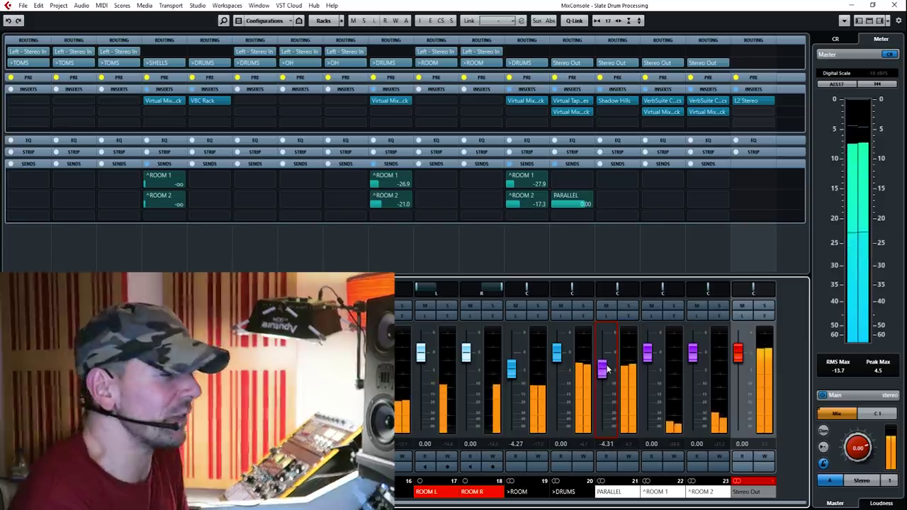
pyautogui.moveTo(603, 369); pyautogui.dragTo(602, 378)
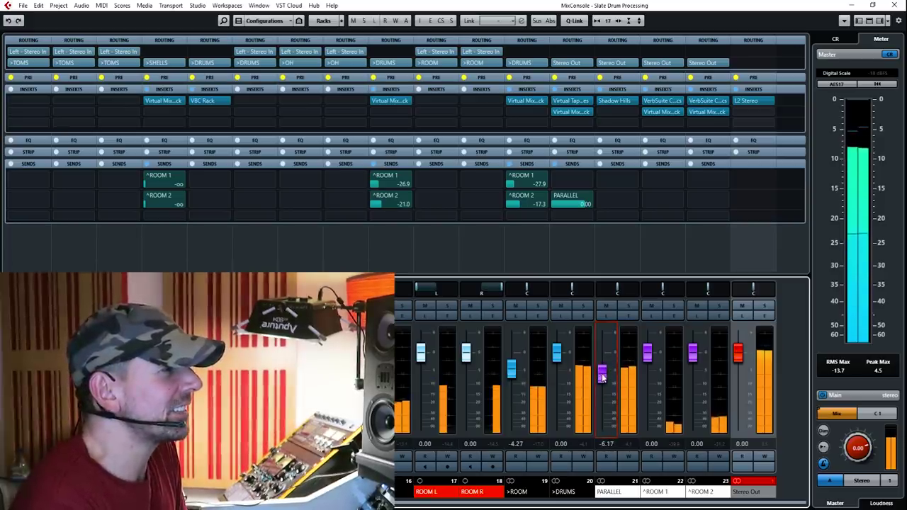
# A/B the PARALLEL channel with Mute, then trim it down to -6.83 dB
pyautogui.click(606, 306)
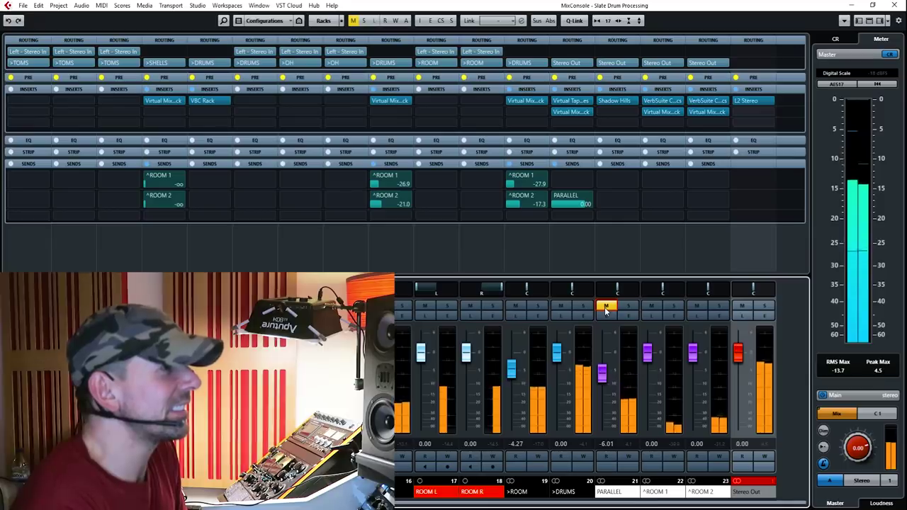
pyautogui.click(606, 307)
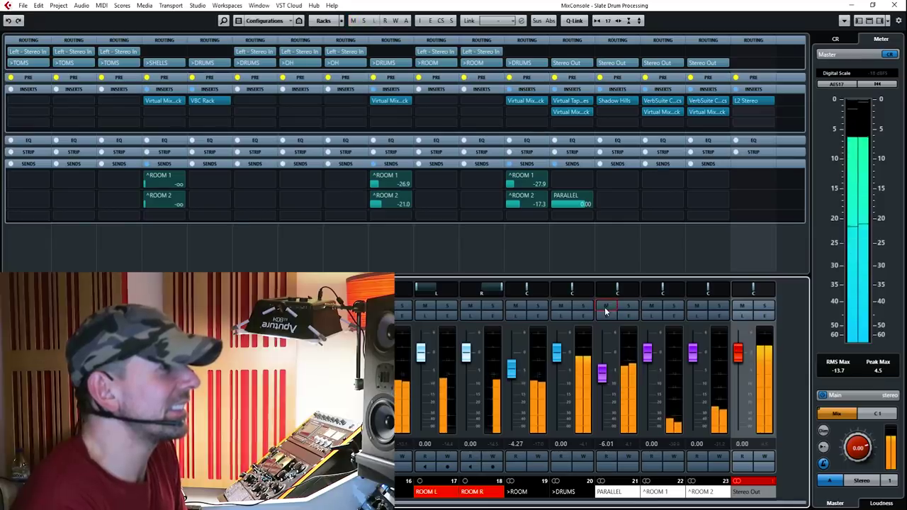
pyautogui.click(606, 307)
pyautogui.click(606, 306)
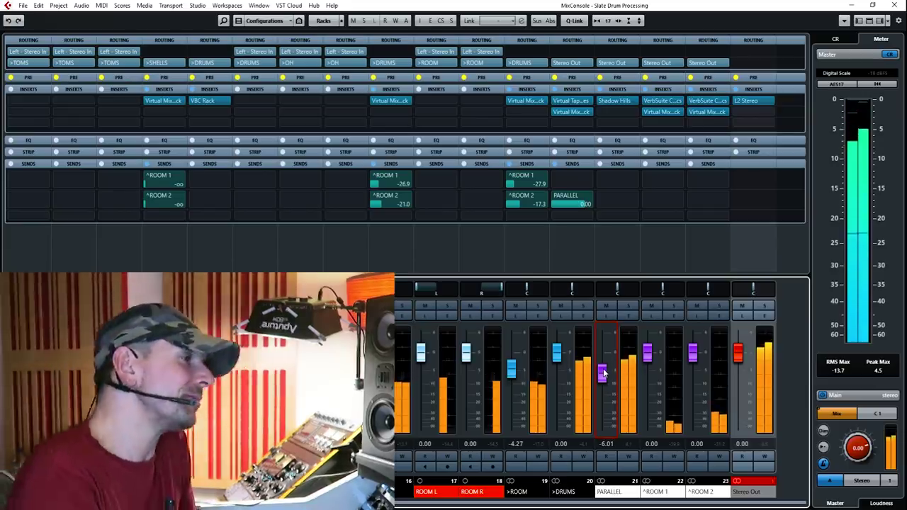
pyautogui.moveTo(604, 374); pyautogui.dragTo(603, 376)
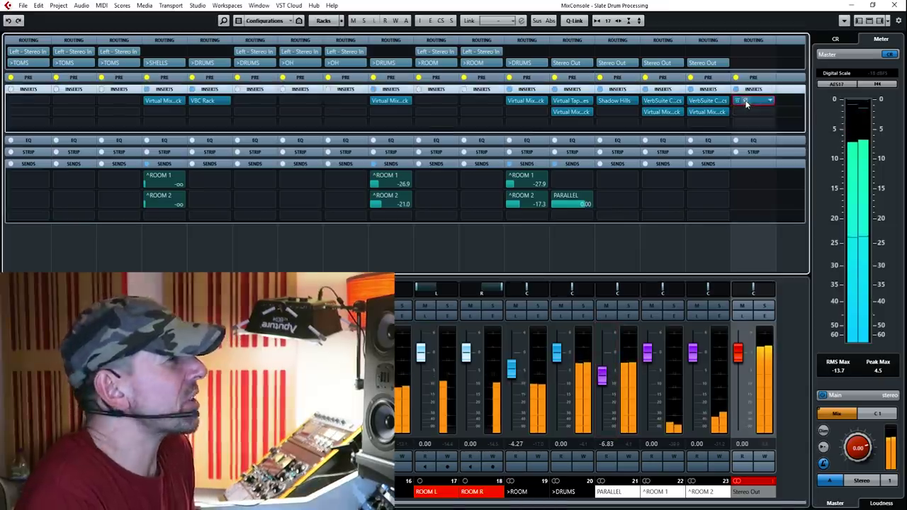
# Check the L2 Stereo limiter on the output, then nudge the PARALLEL level down
pyautogui.click(745, 101)
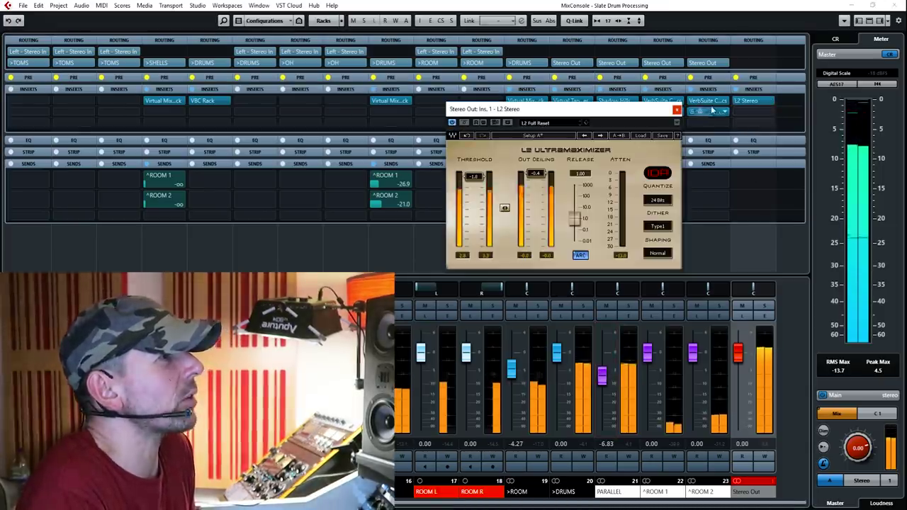
pyautogui.click(677, 111)
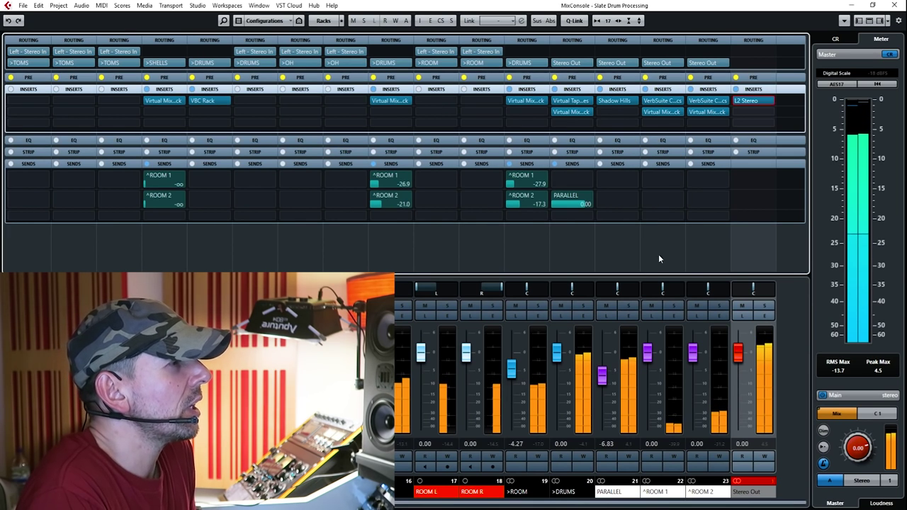
pyautogui.moveTo(601, 377); pyautogui.dragTo(601, 378)
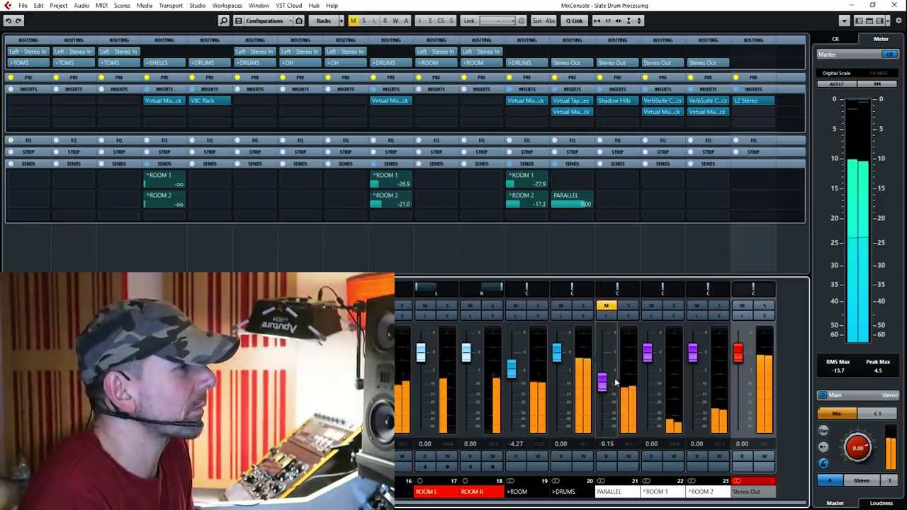
# Lower PARALLEL to -14.7 dB, compare with Mute, and leave it muted
pyautogui.click(608, 306)
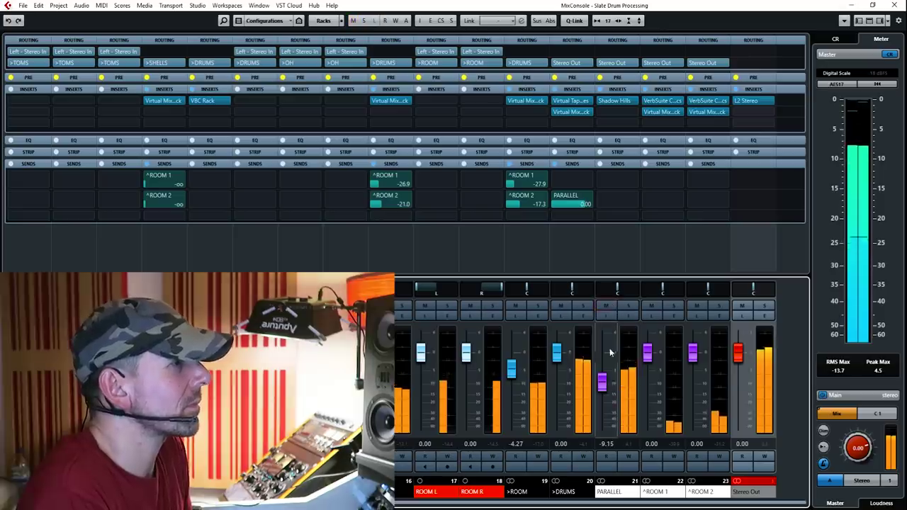
pyautogui.moveTo(604, 382); pyautogui.dragTo(606, 384)
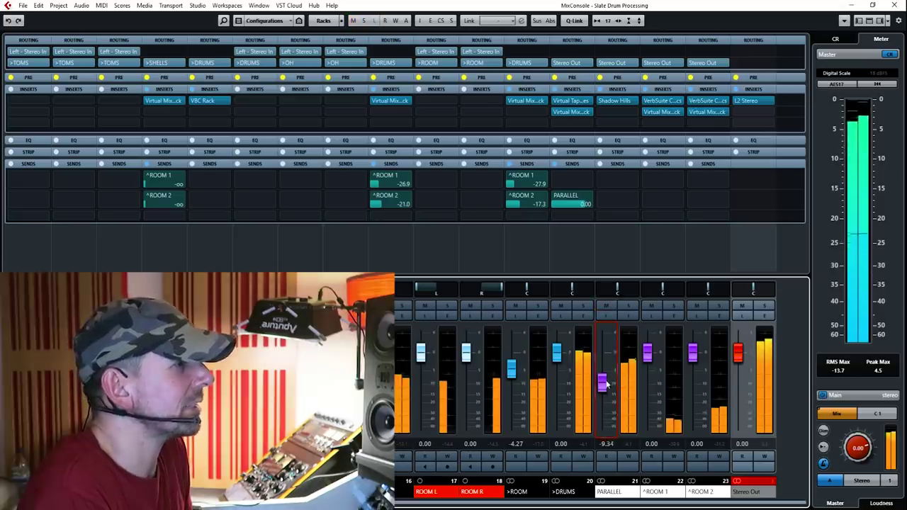
pyautogui.click(607, 306)
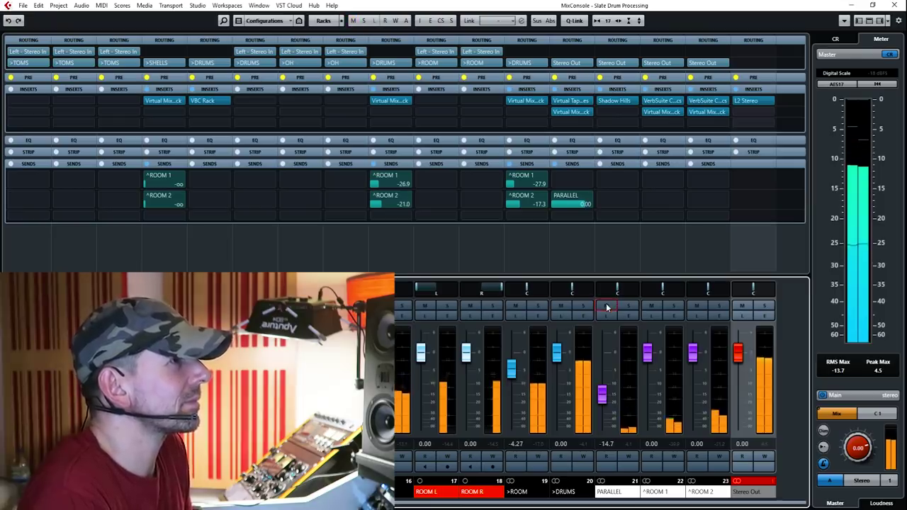
pyautogui.click(607, 306)
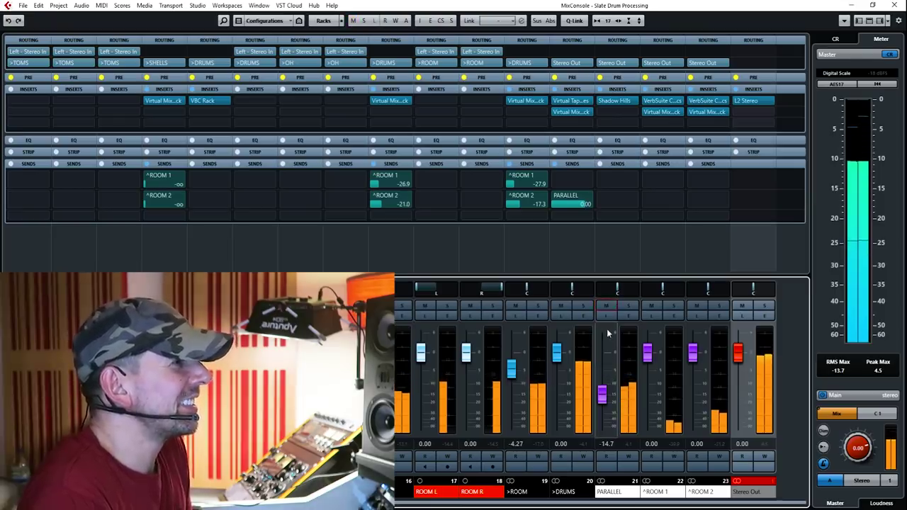
pyautogui.click(605, 306)
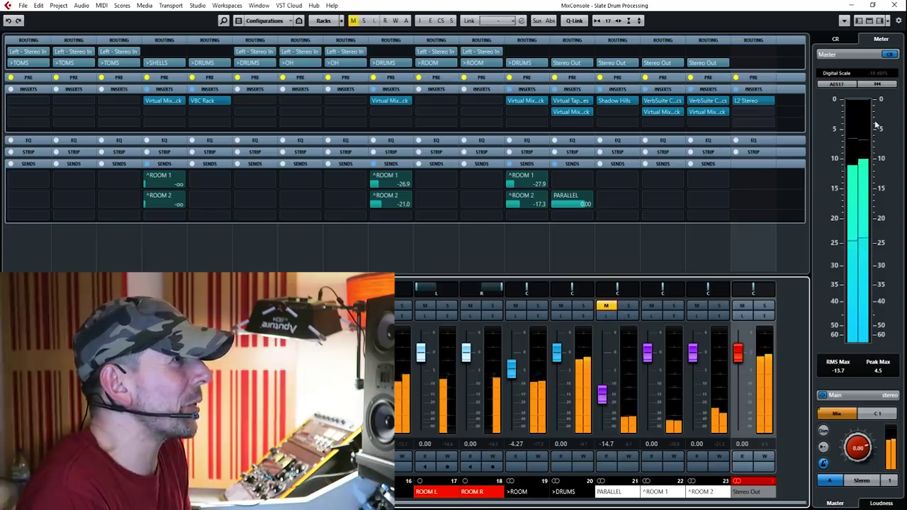
# Unmute the PARALLEL channel so it plays in the drum mix at -14.5 dB
pyautogui.click(605, 306)
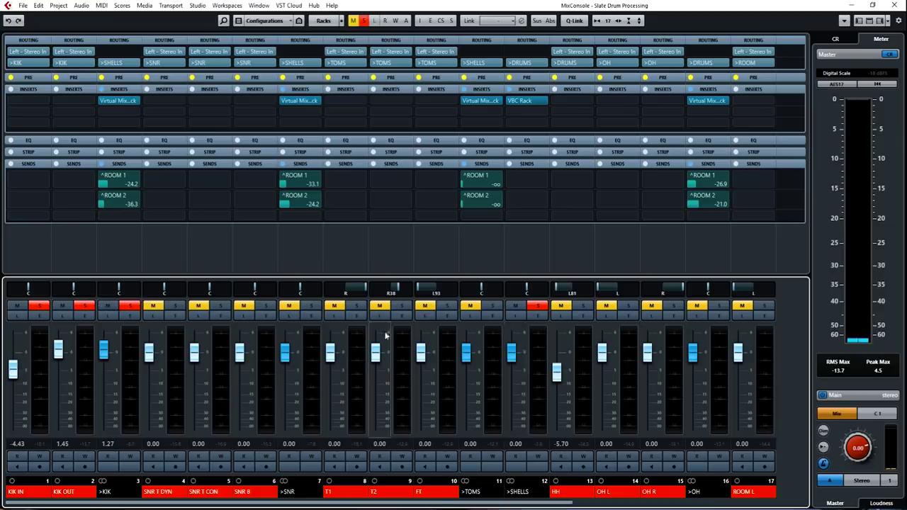
# Start drum playback, then switch to the Project window and back to the MixConsole with F3
pyautogui.press('space')
pyautogui.press('F3')
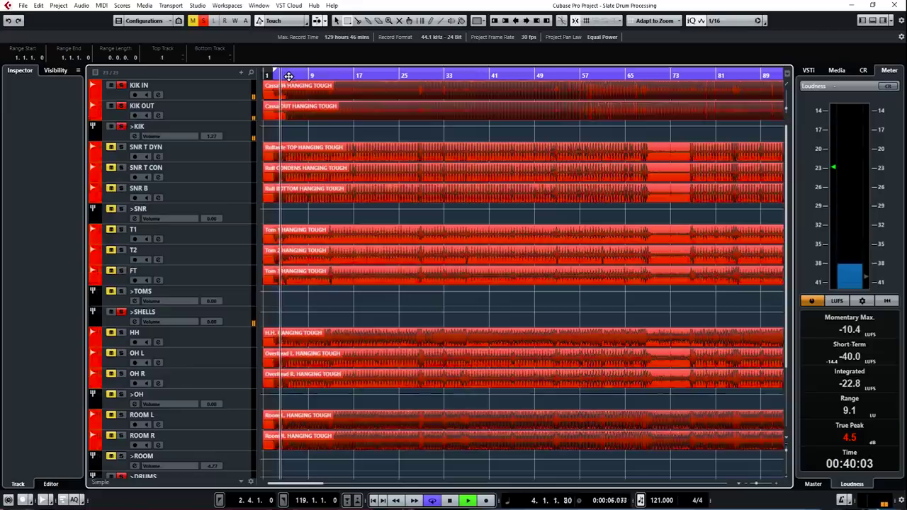
pyautogui.press('F3')
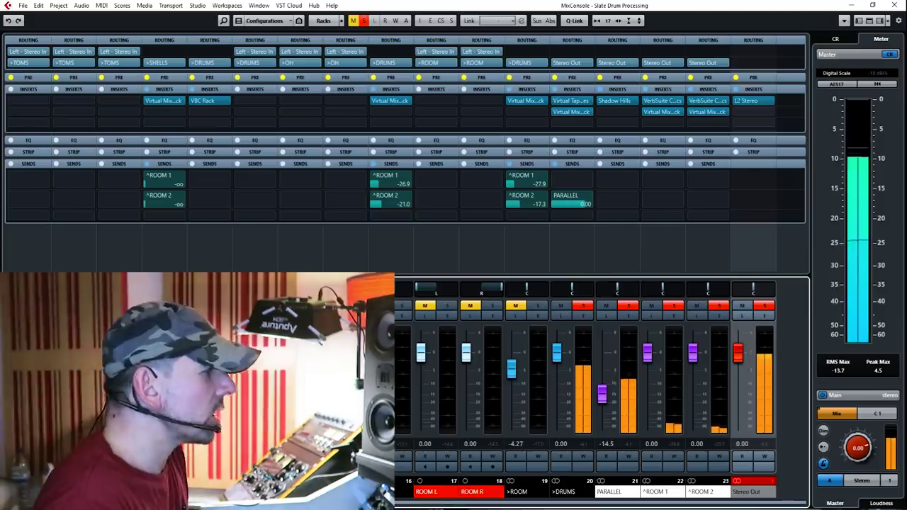
# Scroll the MixConsole to channels 16–23 showing the room, drum-bus, PARALLEL and output strips
pyautogui.hscroll(-7, 581, 390)
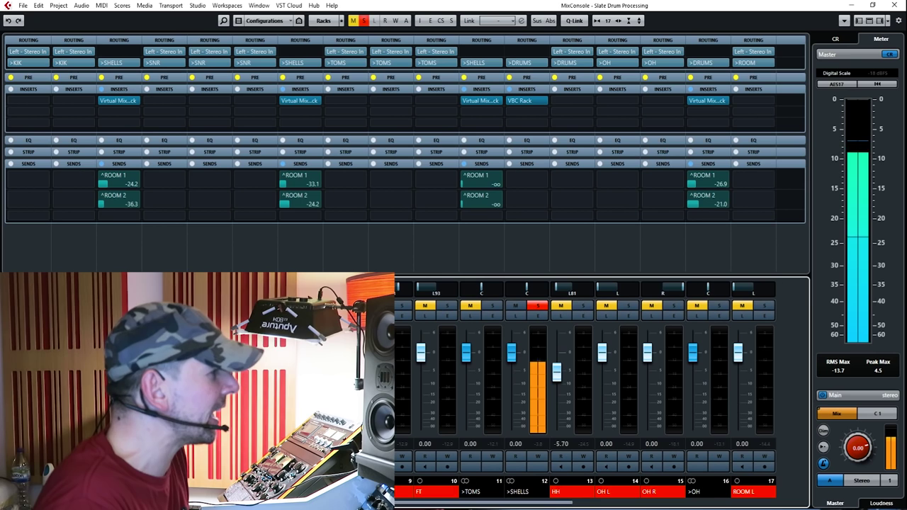
pyautogui.hscroll(1, 581, 390)
pyautogui.hscroll(6, 581, 389)
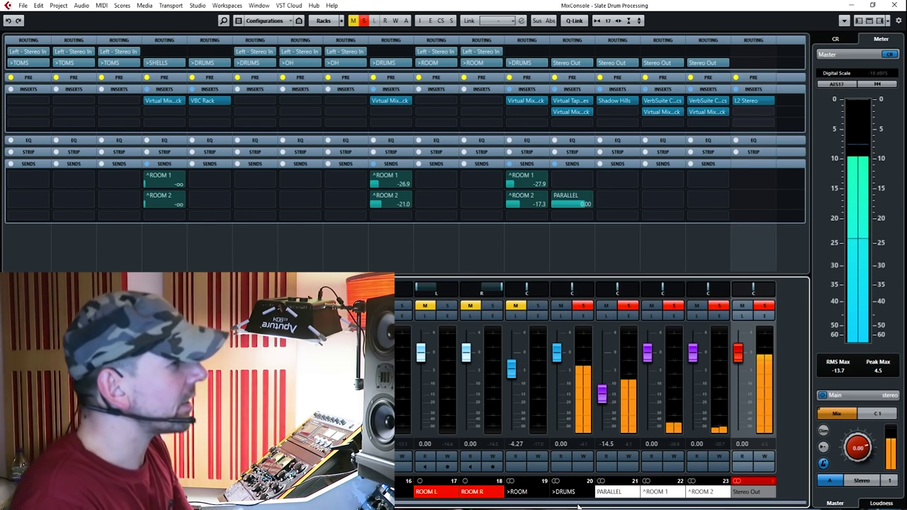
pyautogui.hscroll(-2, 521, 504)
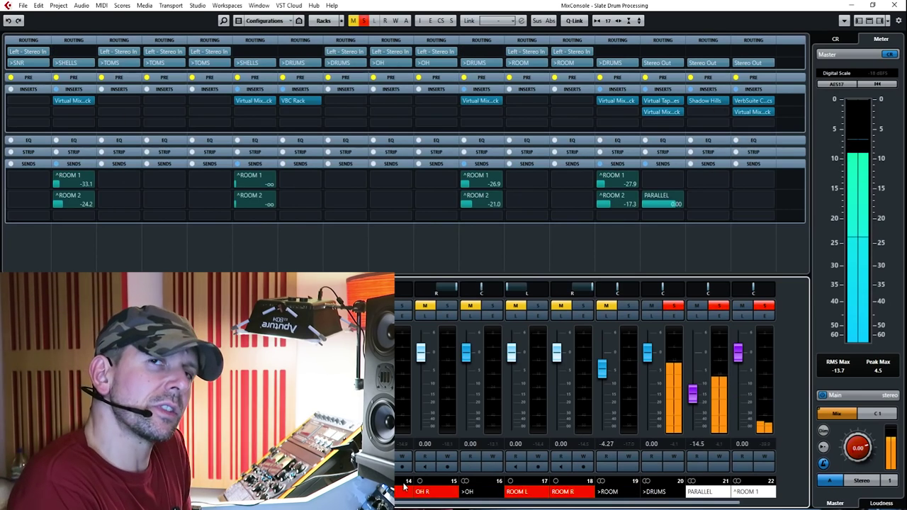
pyautogui.hscroll(2, 512, 490)
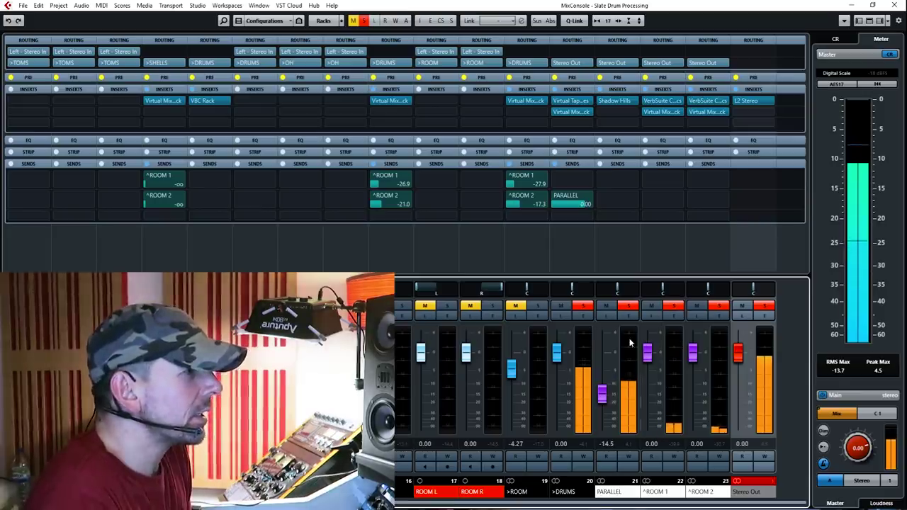
# Put PARALLEL in Listen and raise its fader from -14.5 to 0.27 dB
pyautogui.click(606, 314)
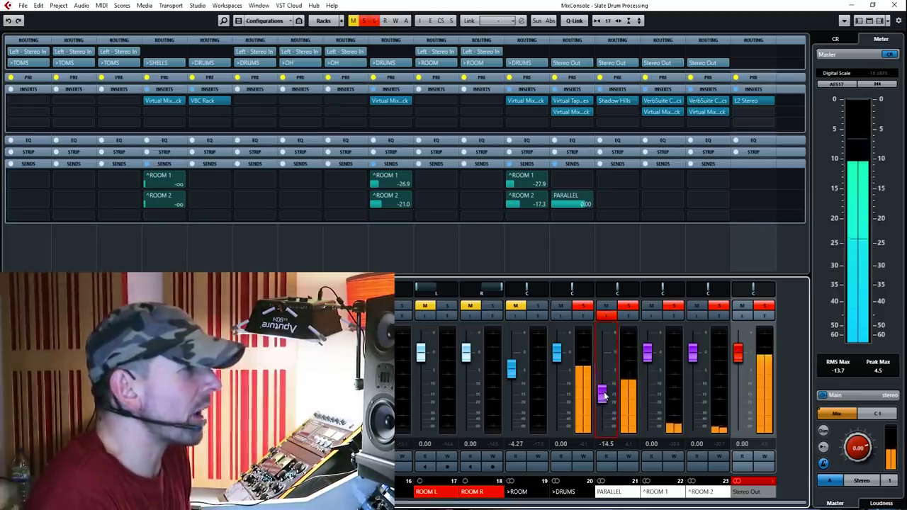
pyautogui.moveTo(604, 391); pyautogui.dragTo(607, 356)
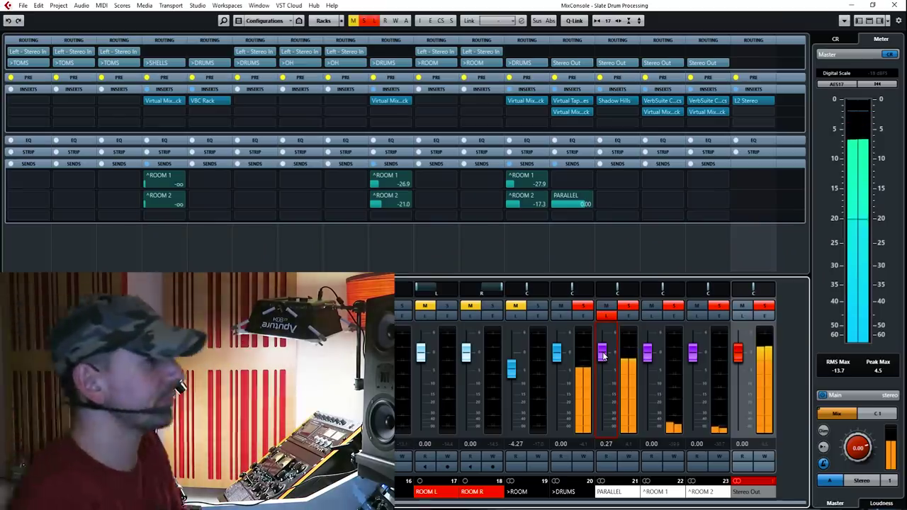
# Pull PARALLEL down to -9.93 dB, exit Listen, and compare it using the Listen and Mute toggles
pyautogui.moveTo(602, 356); pyautogui.dragTo(611, 408)
pyautogui.click(606, 314)
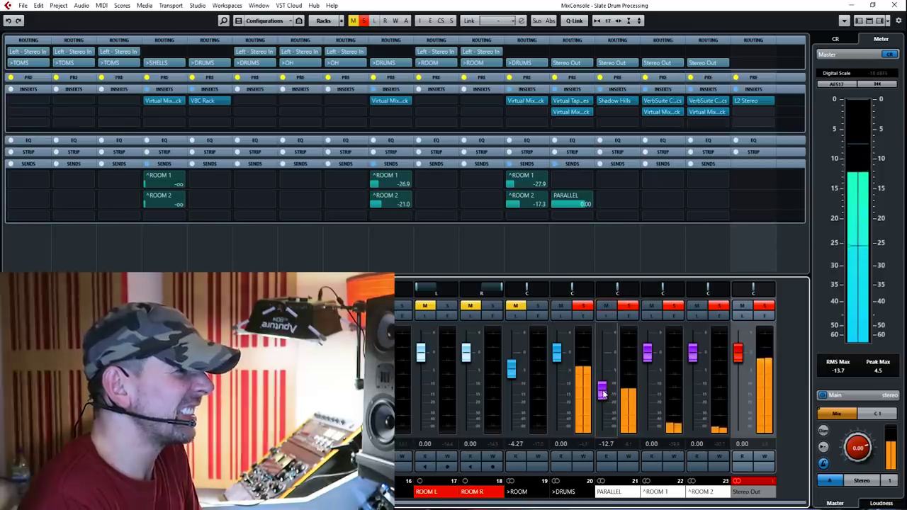
pyautogui.click(610, 306)
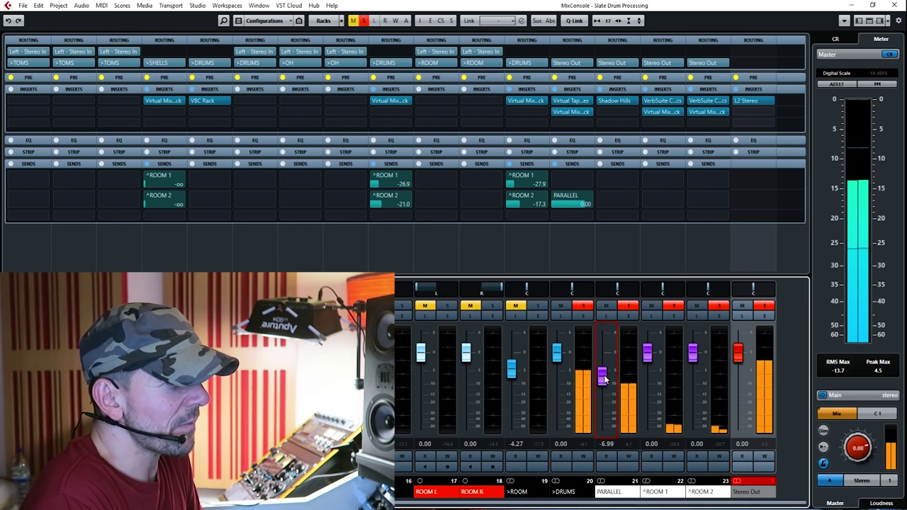
pyautogui.click(608, 316)
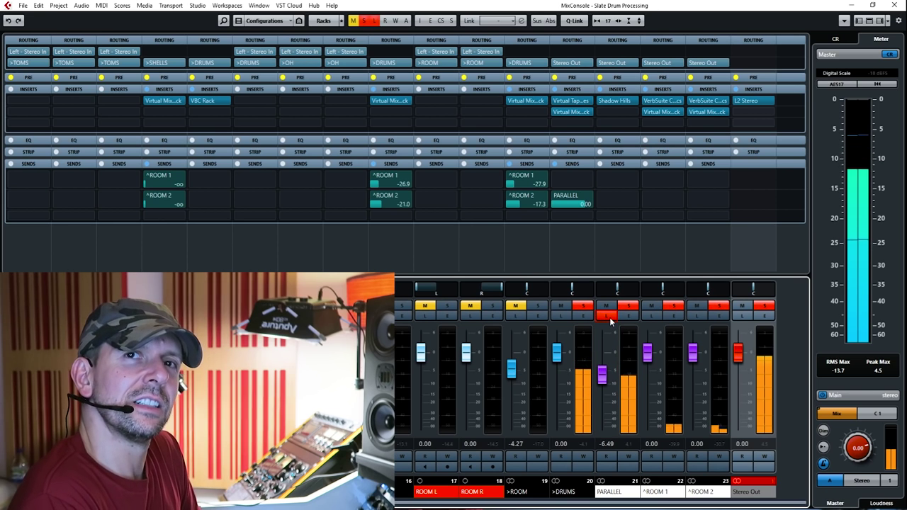
pyautogui.click(608, 316)
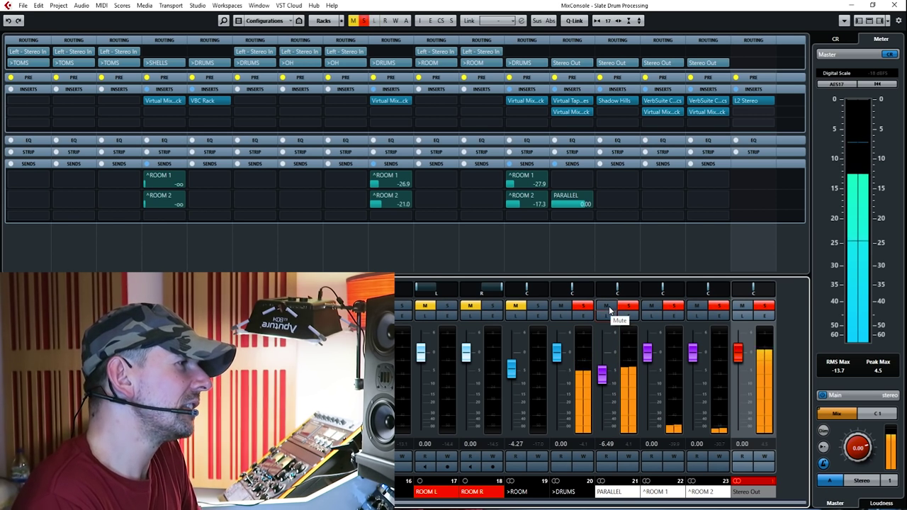
pyautogui.click(608, 306)
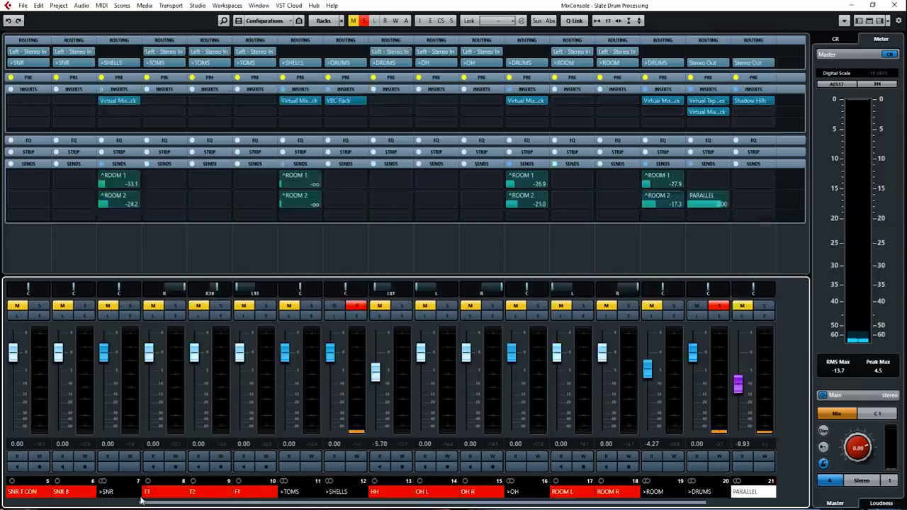
# Clear all solos and mutes, solo the snare group from SNR B, and scroll the strips right
pyautogui.moveTo(139, 501); pyautogui.dragTo(67, 498)
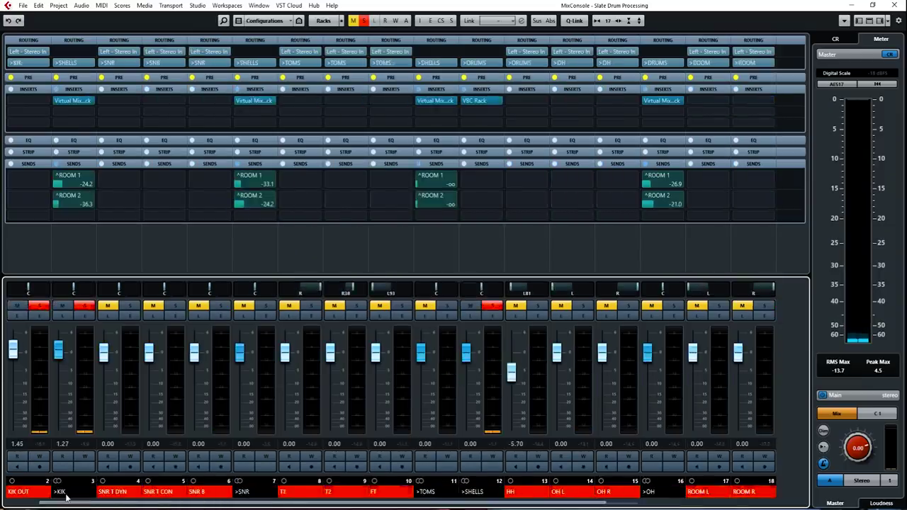
pyautogui.click(82, 307)
pyautogui.click(266, 307)
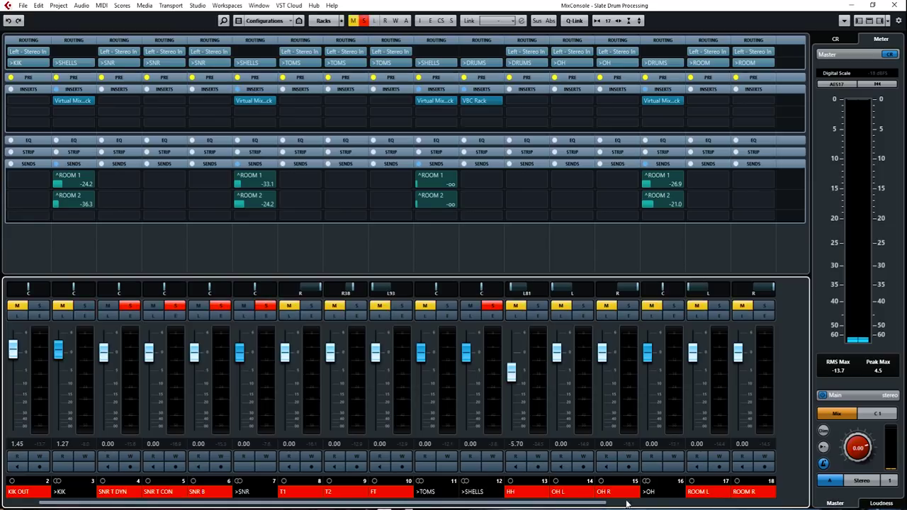
pyautogui.moveTo(602, 505); pyautogui.dragTo(767, 501)
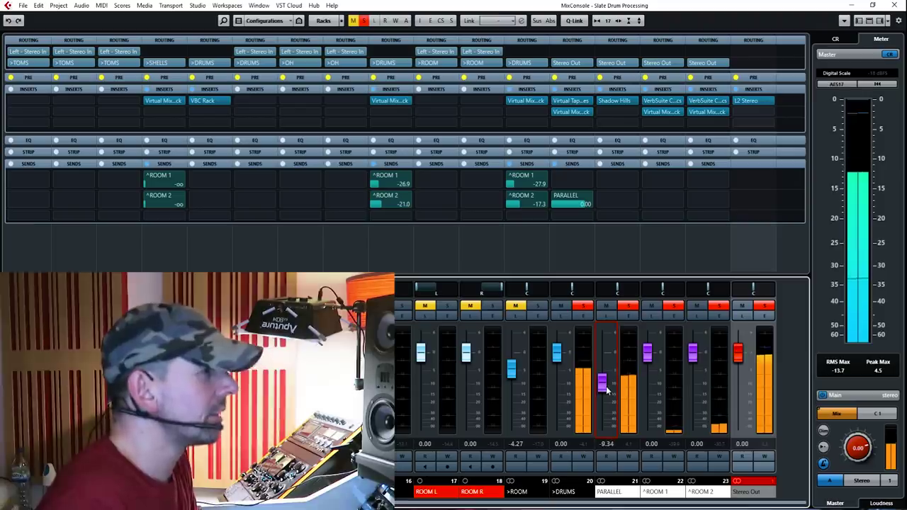
# A/B the PARALLEL channel with Mute, then solo it and lower it to -11.4 dB
pyautogui.click(607, 308)
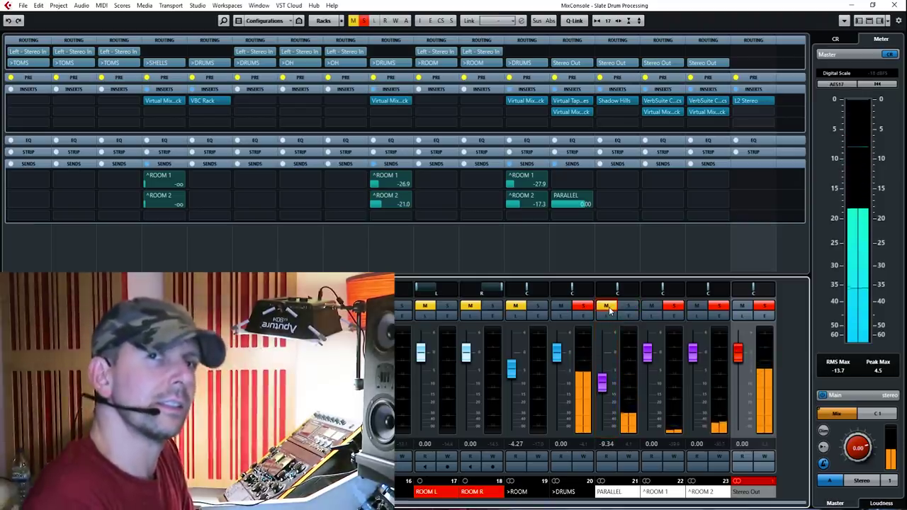
pyautogui.click(607, 308)
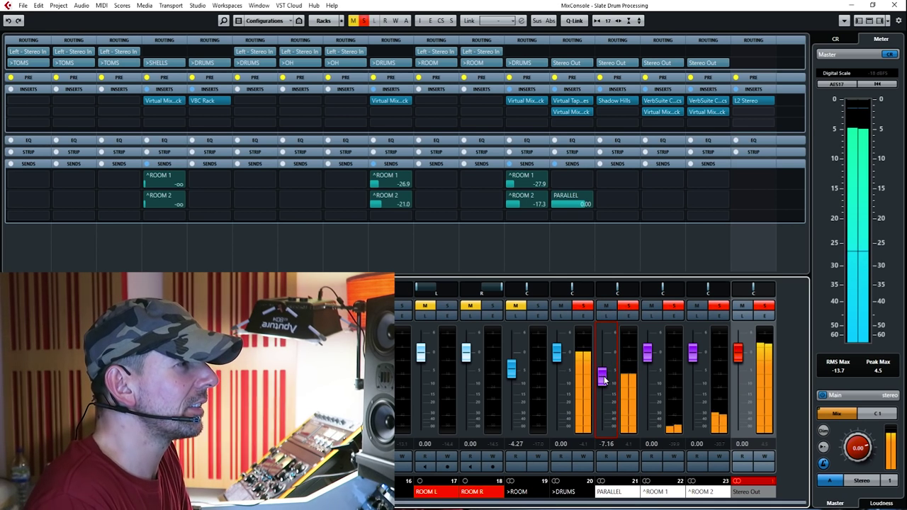
pyautogui.click(607, 307)
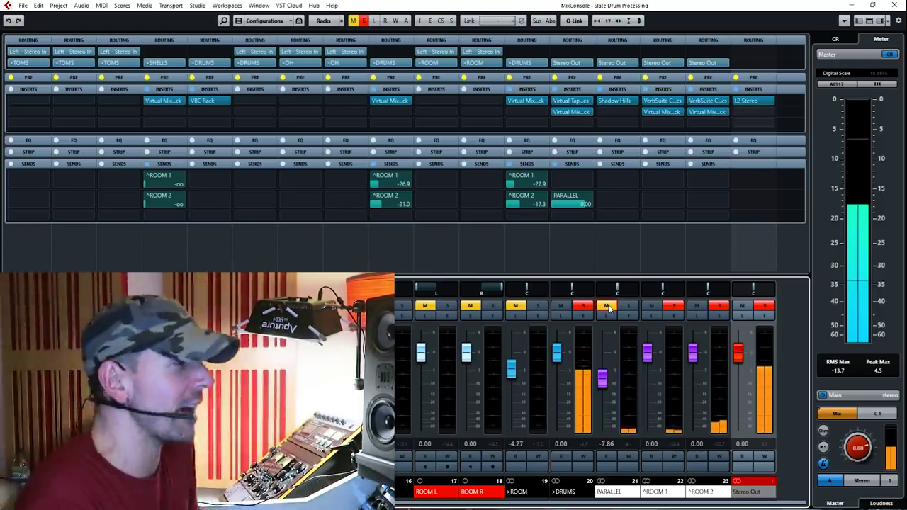
pyautogui.click(607, 306)
pyautogui.click(603, 379)
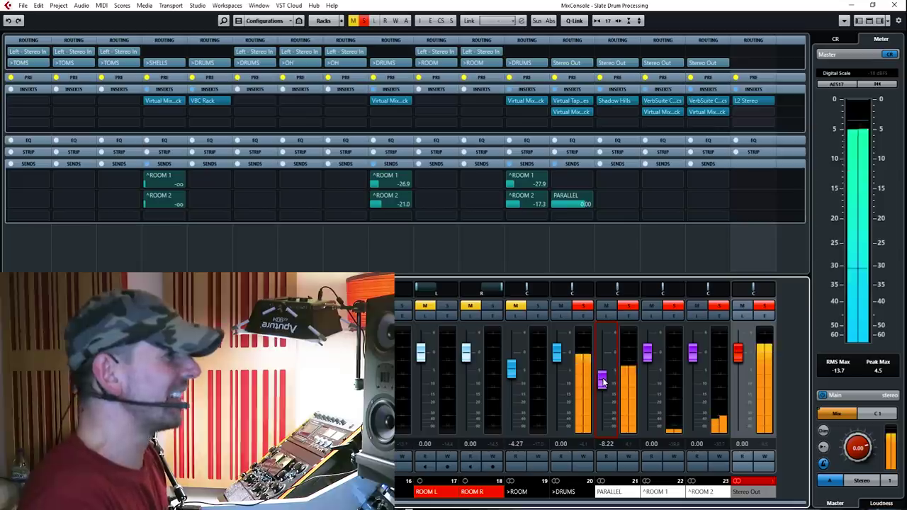
pyautogui.click(628, 305)
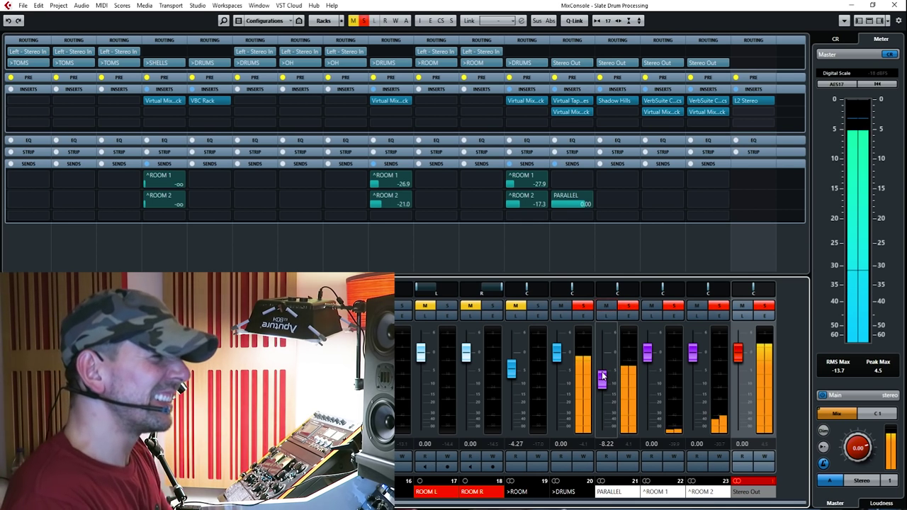
pyautogui.moveTo(603, 379); pyautogui.dragTo(604, 384)
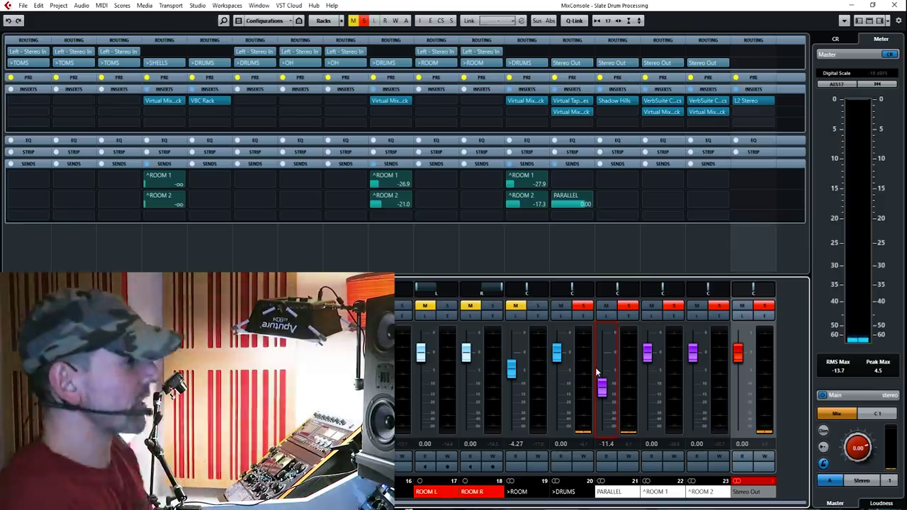
# Clear all solos and mutes, solo the drum mix, and raise PARALLEL from -11.4 to -0.50 dB
pyautogui.click(353, 19)
pyautogui.click(364, 20)
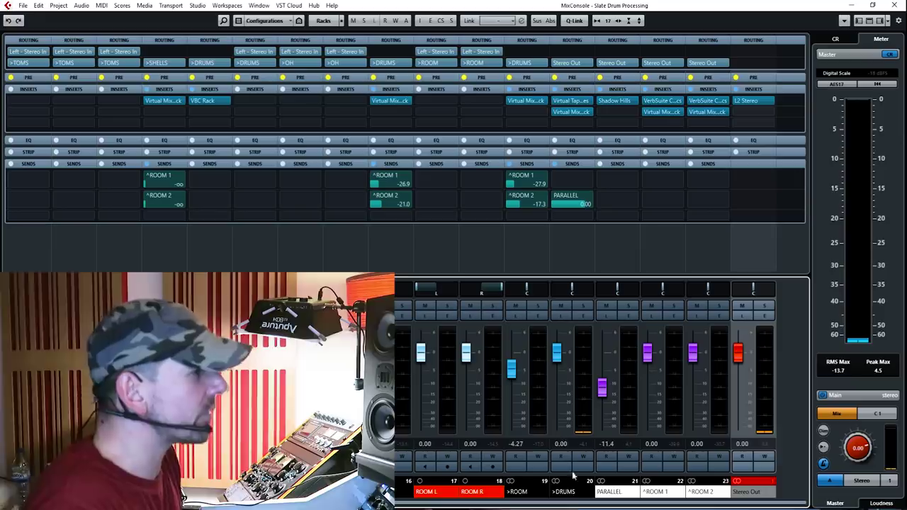
pyautogui.click(537, 306)
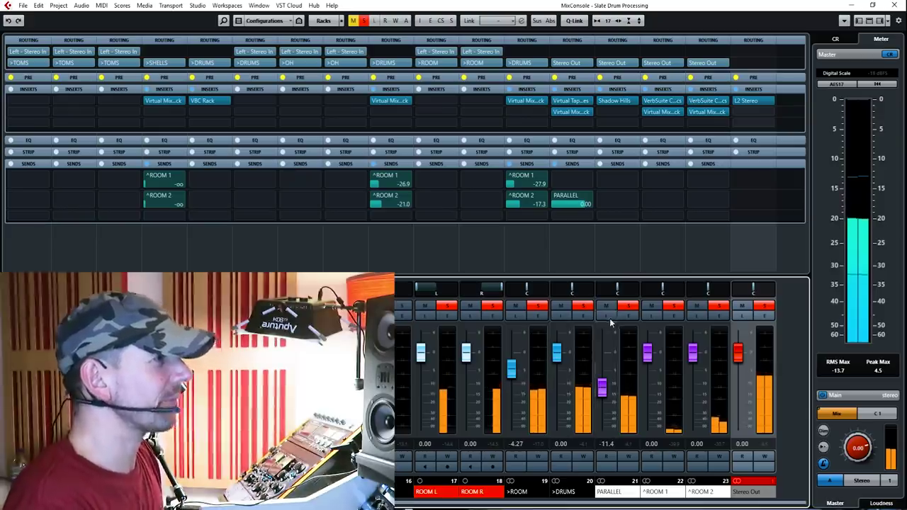
pyautogui.moveTo(602, 386); pyautogui.dragTo(605, 360)
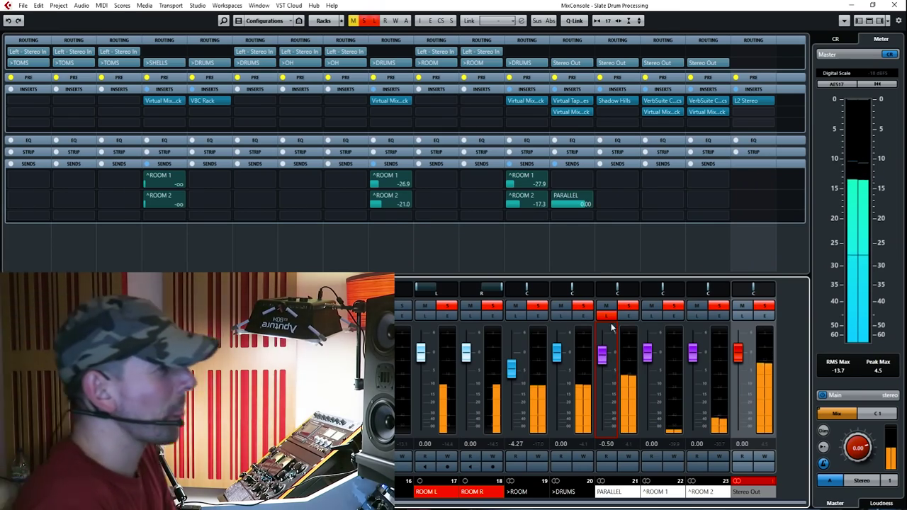
# Drop the PARALLEL fader, A/B it with Mute, then set it to -6.49 dB unmuted
pyautogui.moveTo(602, 353); pyautogui.dragTo(606, 386)
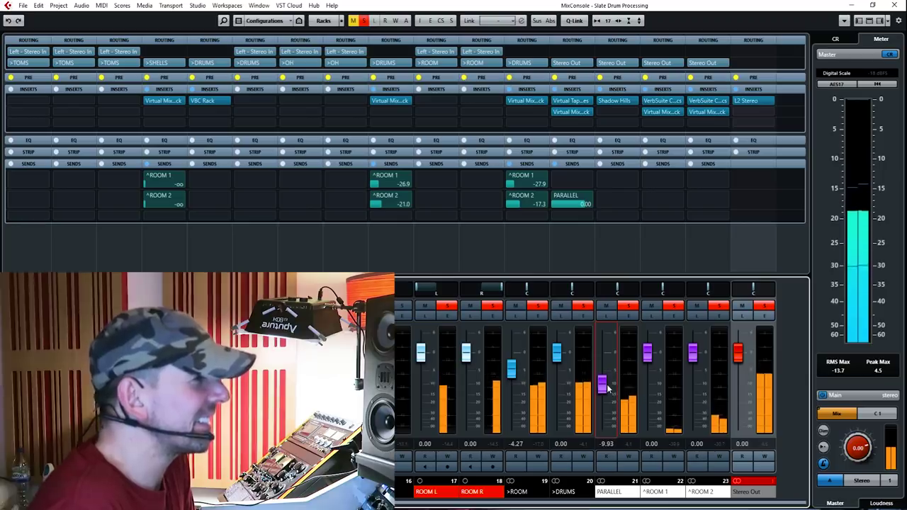
pyautogui.click(605, 306)
pyautogui.moveTo(603, 387); pyautogui.dragTo(605, 380)
pyautogui.click(607, 305)
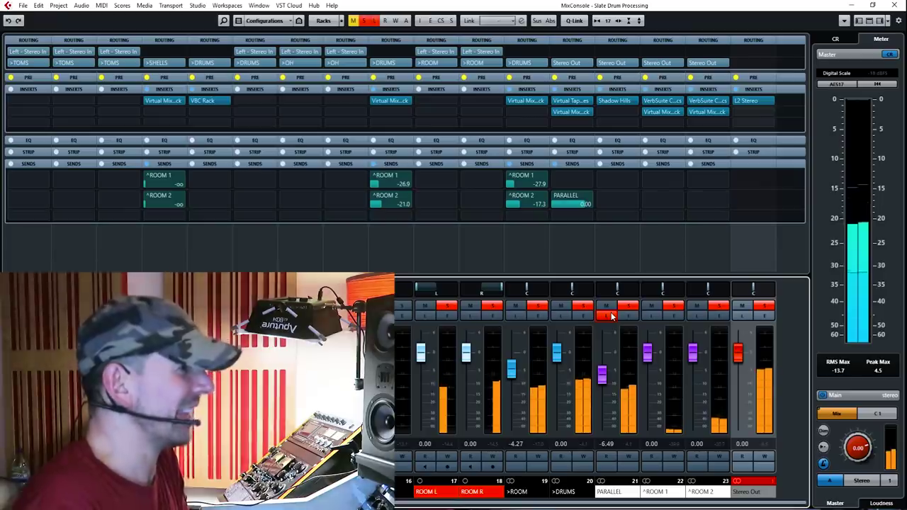
# Turn off Listen on PARALLEL and reset its fader from -oo up to -7.16 dB
pyautogui.click(608, 315)
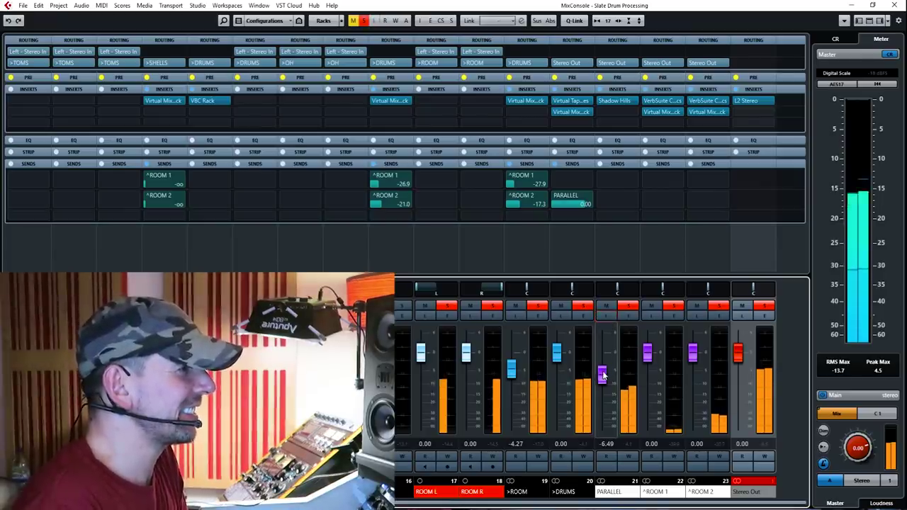
pyautogui.moveTo(602, 374); pyautogui.dragTo(609, 451)
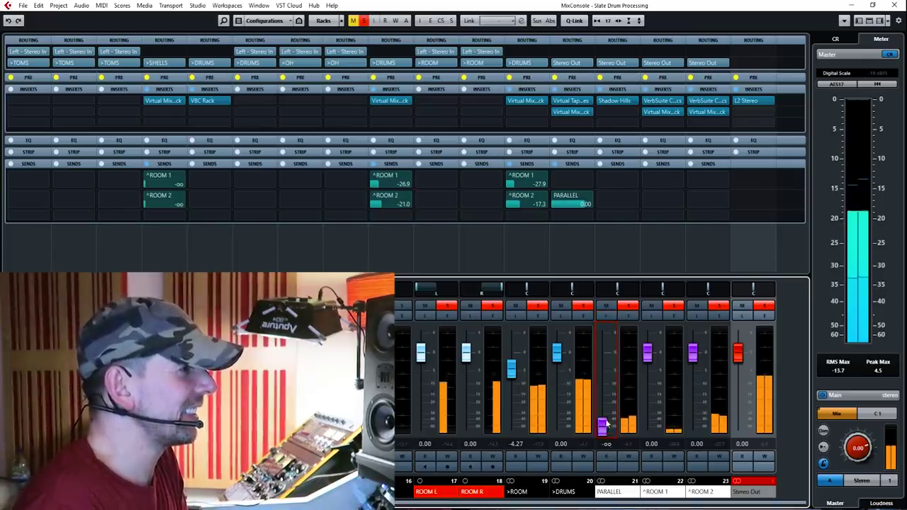
pyautogui.moveTo(604, 420); pyautogui.dragTo(602, 378)
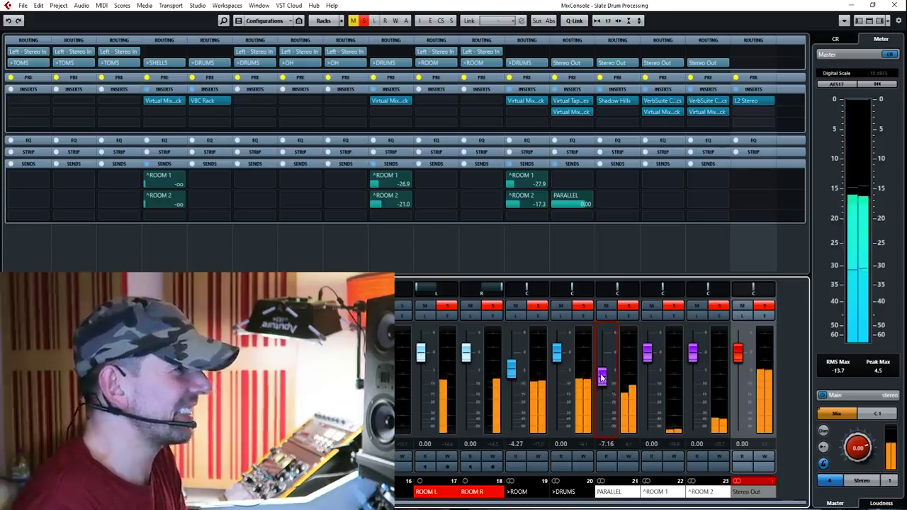
pyautogui.click(612, 307)
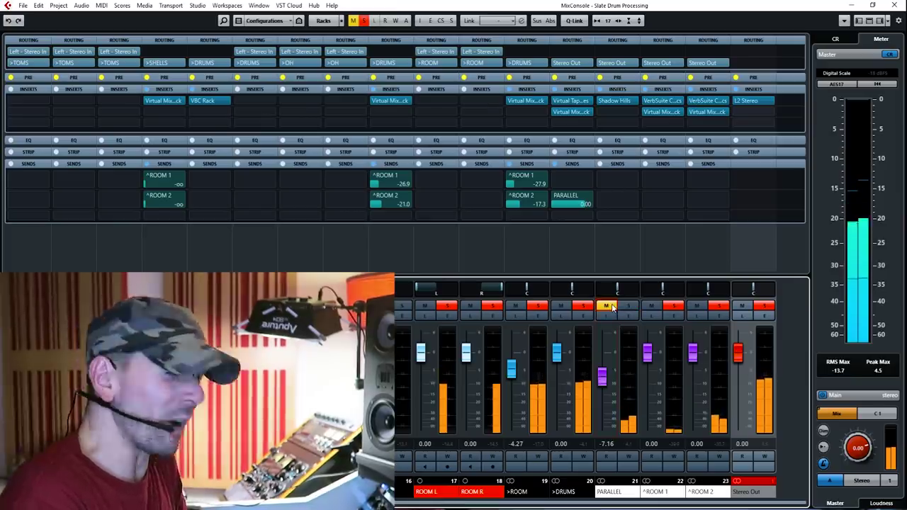
pyautogui.click(611, 306)
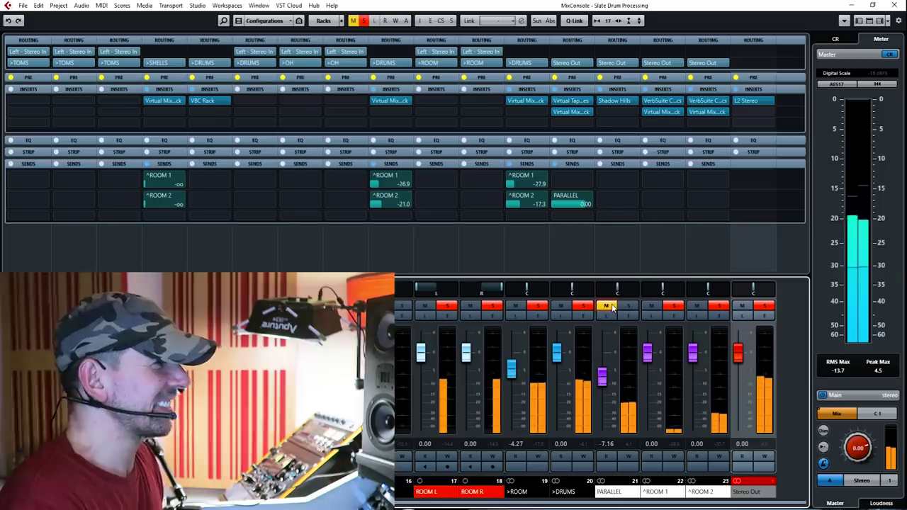
pyautogui.click(612, 306)
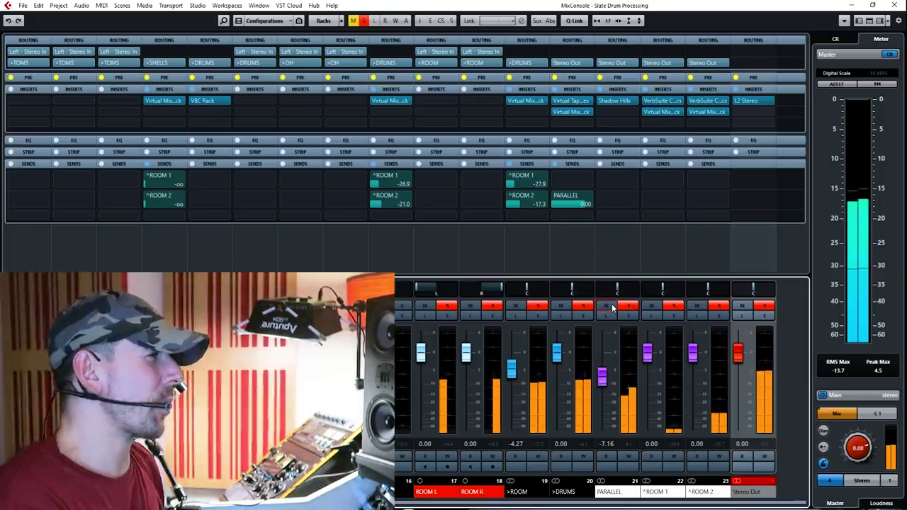